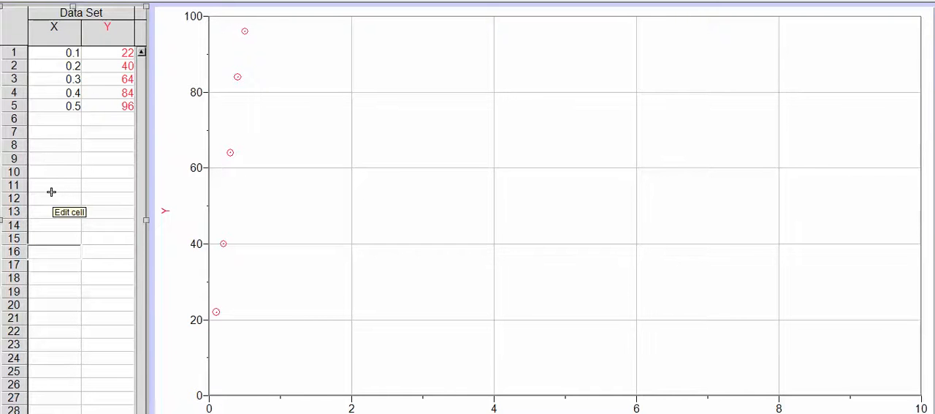
# Set the graph's major grid lines to black and the minor tick style to Solid
pyautogui.rightClick(390, 130)
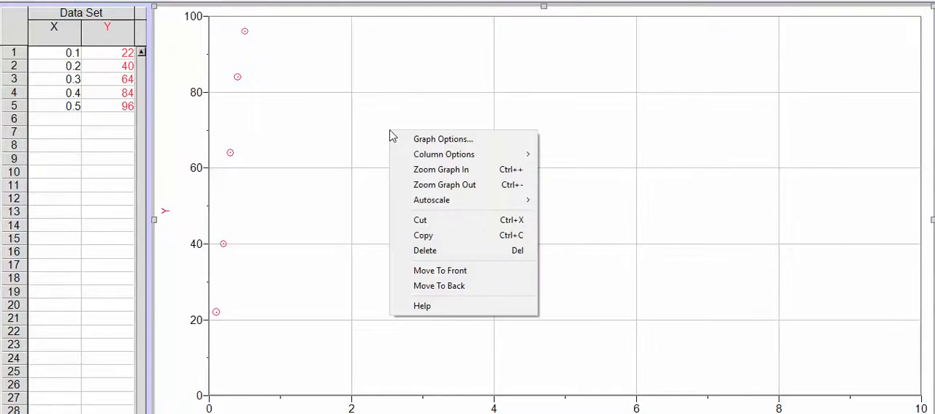
pyautogui.click(450, 140)
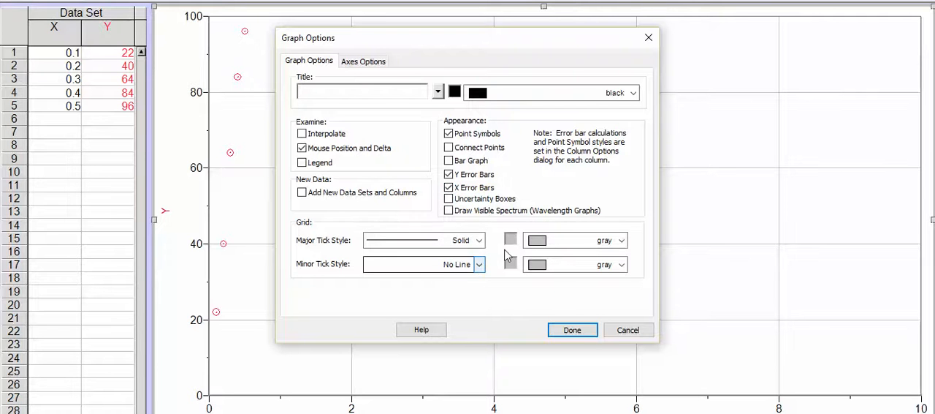
pyautogui.click(605, 241)
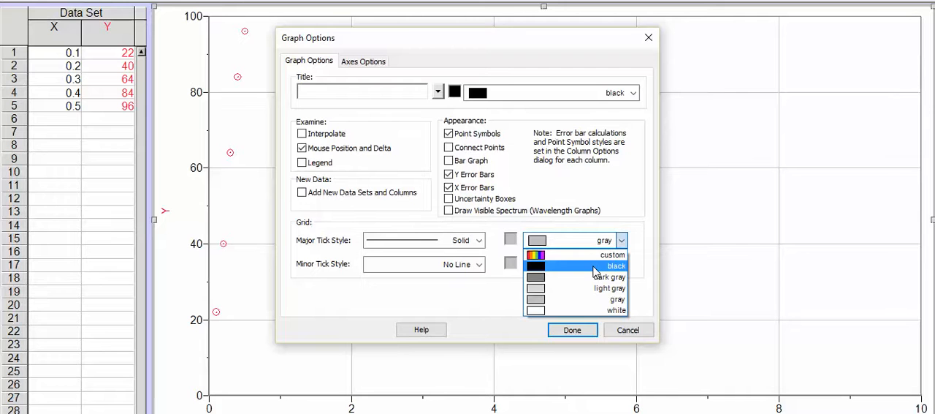
pyautogui.click(595, 267)
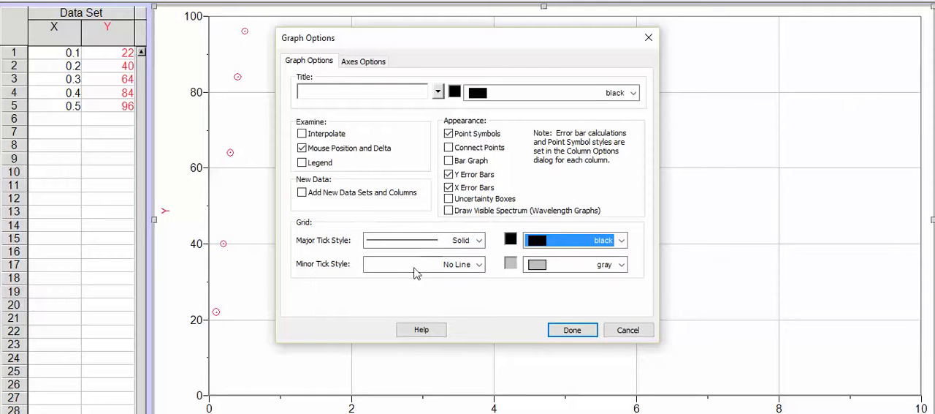
pyautogui.click(479, 264)
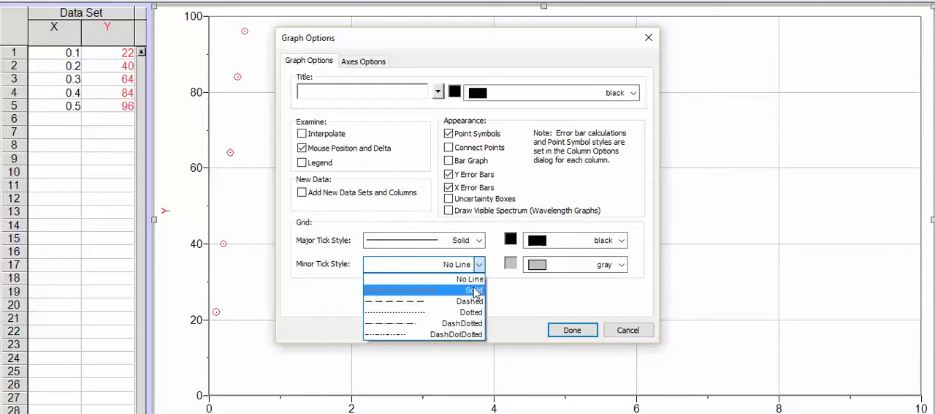
pyautogui.click(474, 290)
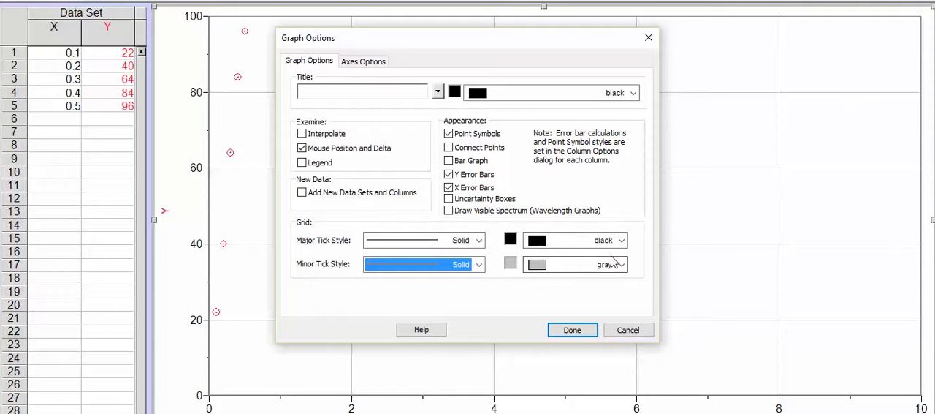
# Title the graph "mL of CO2 produced per gram of calcium carbonate" and apply the graph options
pyautogui.click(319, 91)
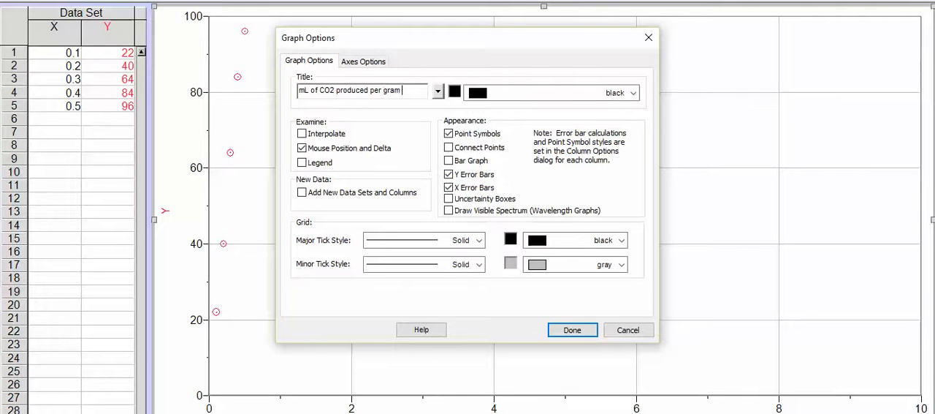
pyautogui.press('BackSpace')
pyautogui.press('BackSpace')
pyautogui.write('of calcium carbonate')
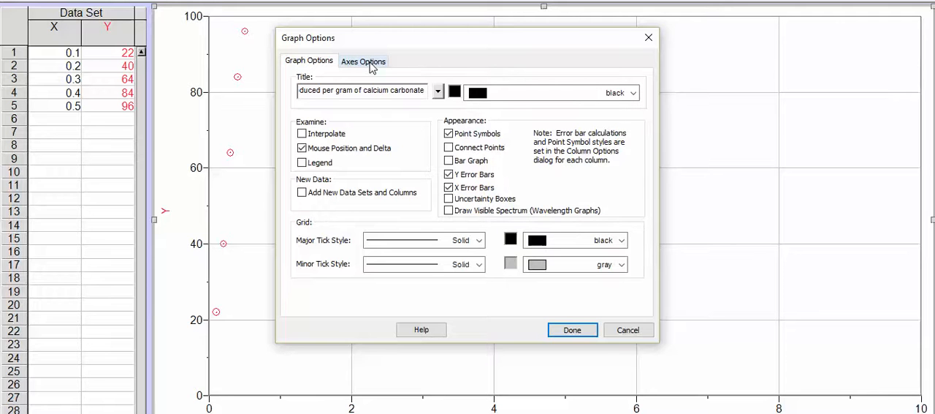
pyautogui.click(577, 329)
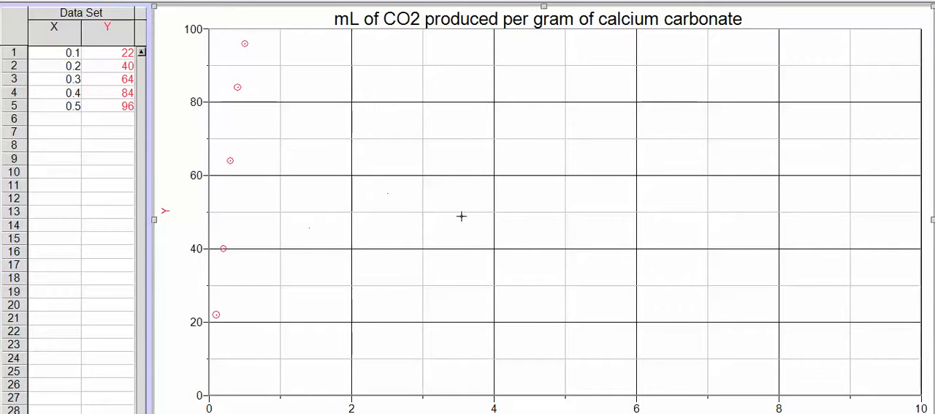
# Label the graph's Y-axis "mL of CO2 produced" in the axes options
pyautogui.rightClick(388, 136)
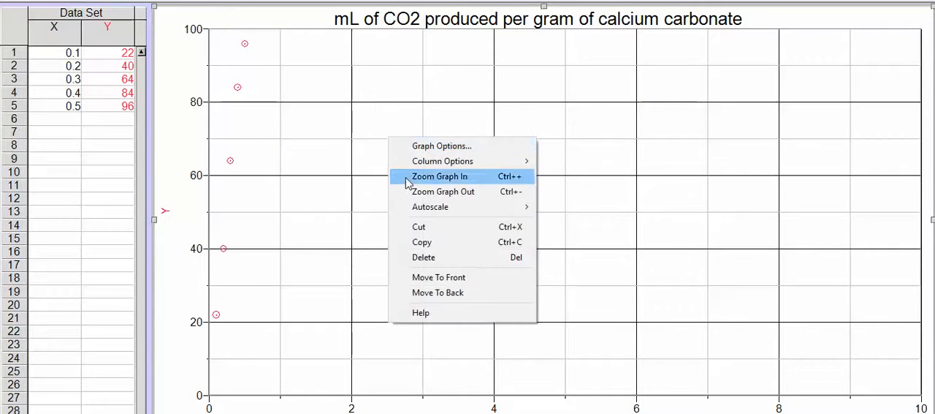
pyautogui.click(427, 147)
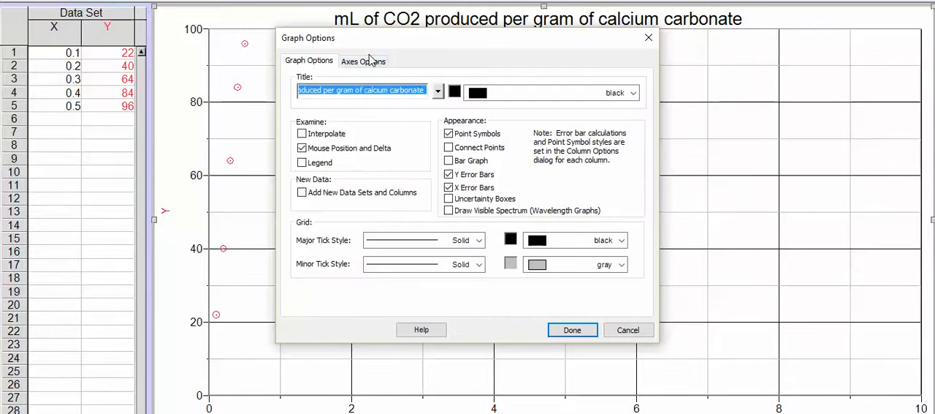
pyautogui.click(369, 64)
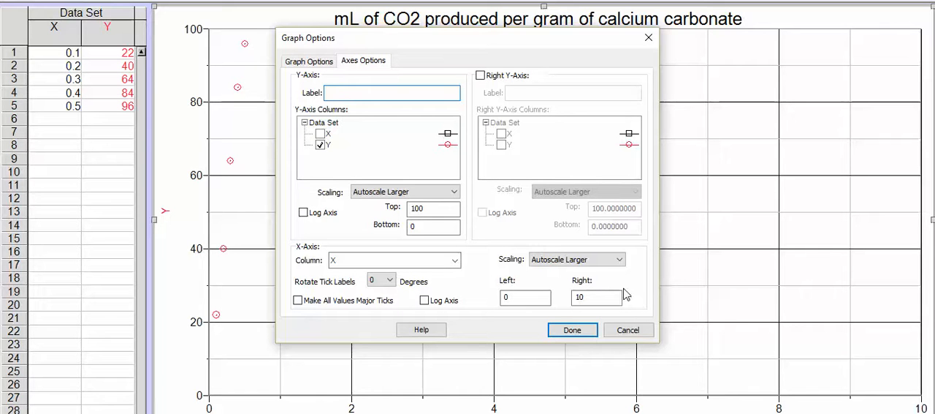
pyautogui.write('L of CO2 produced')
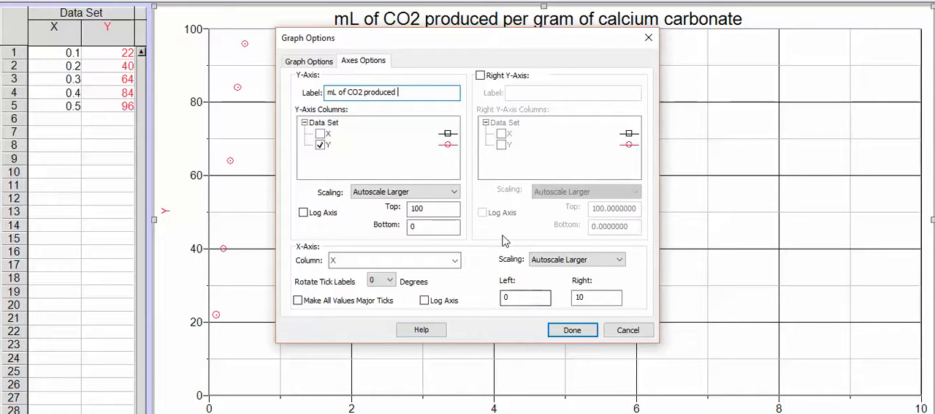
# Set the X-axis right limit to 0.6 and apply the axes options
pyautogui.moveTo(592, 297); pyautogui.dragTo(572, 302)
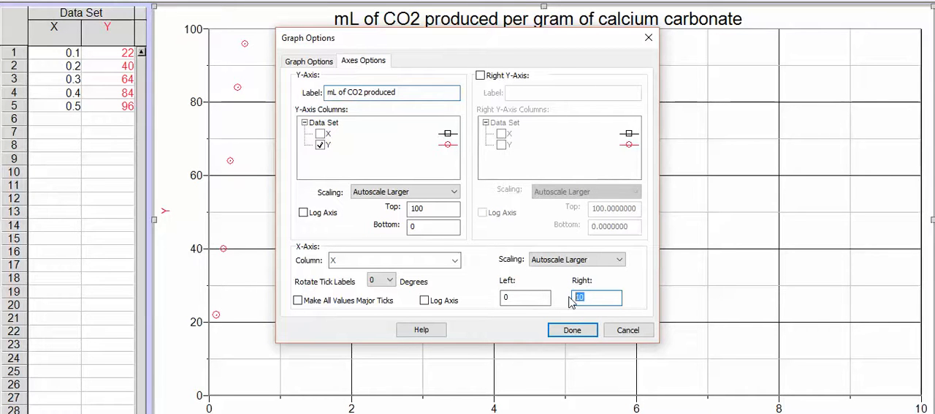
pyautogui.write('0.6')
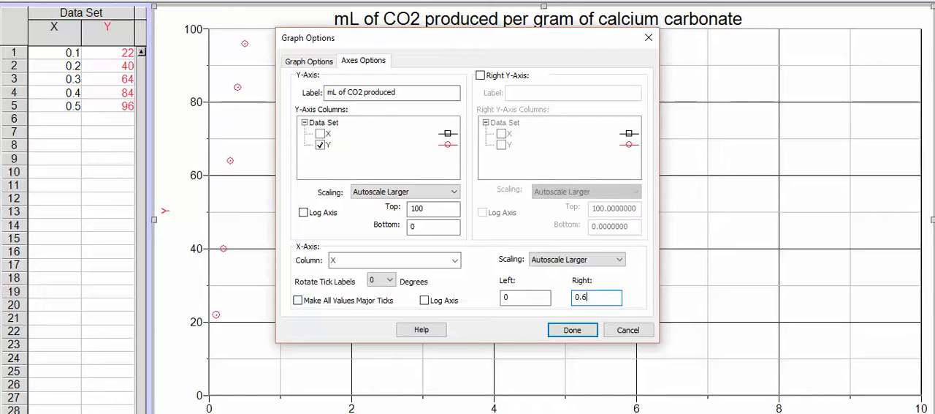
pyautogui.click(570, 330)
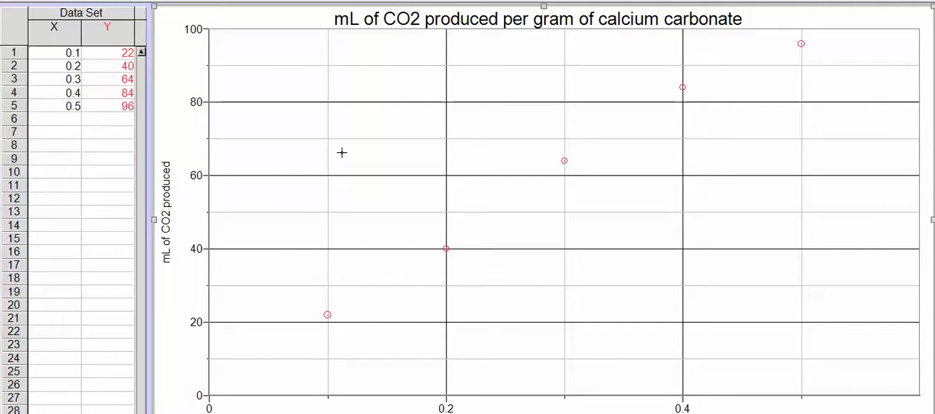
# Rename the X column of the data set to "Grams calcium carbonate"
pyautogui.rightClick(276, 153)
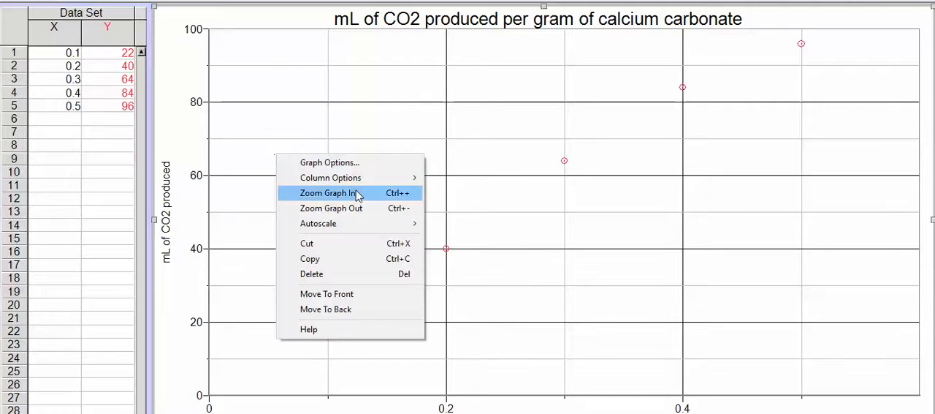
pyautogui.moveTo(356, 183)
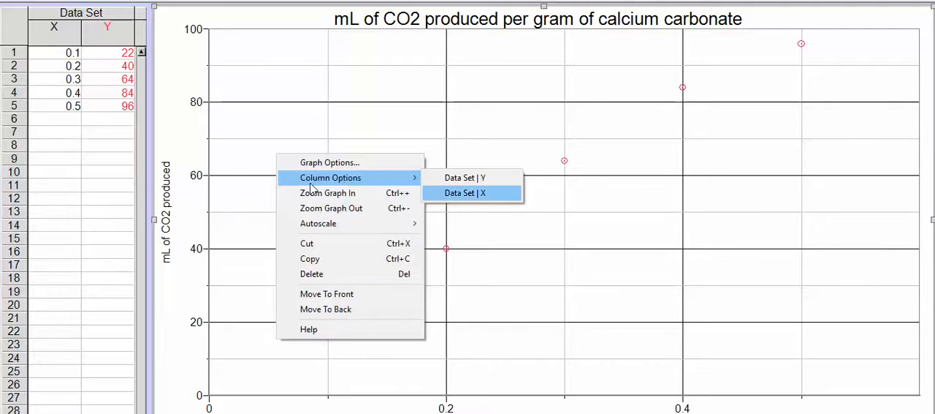
pyautogui.rightClick(310, 73)
pyautogui.moveTo(439, 99)
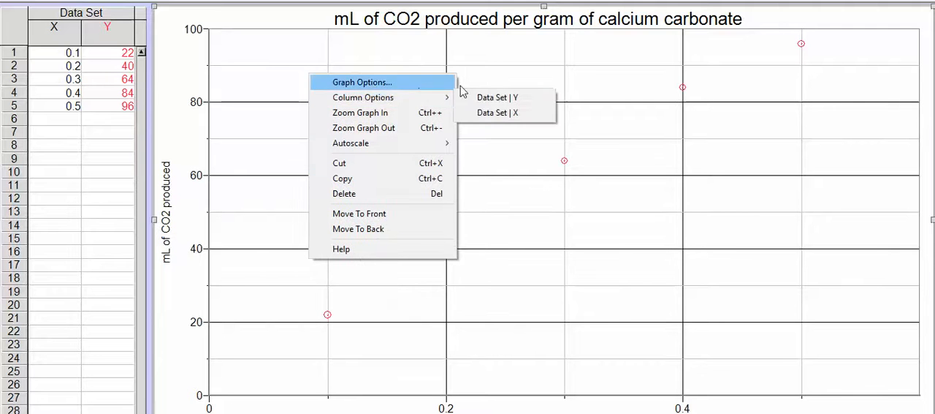
pyautogui.click(511, 115)
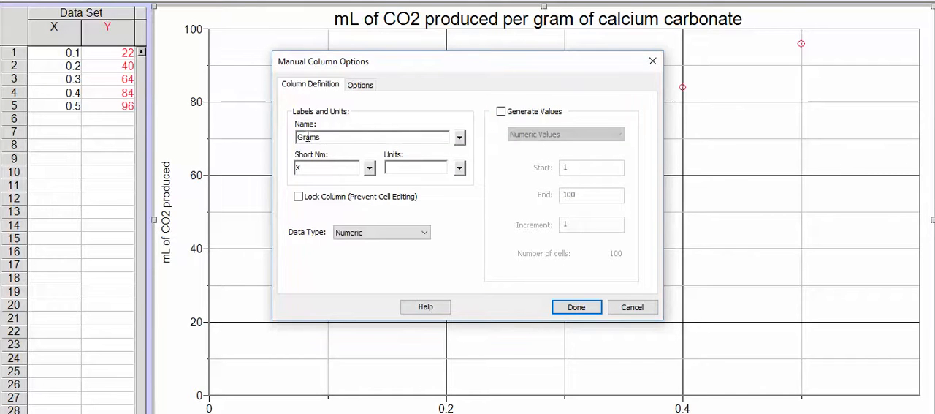
pyautogui.write('lcium carbonate')
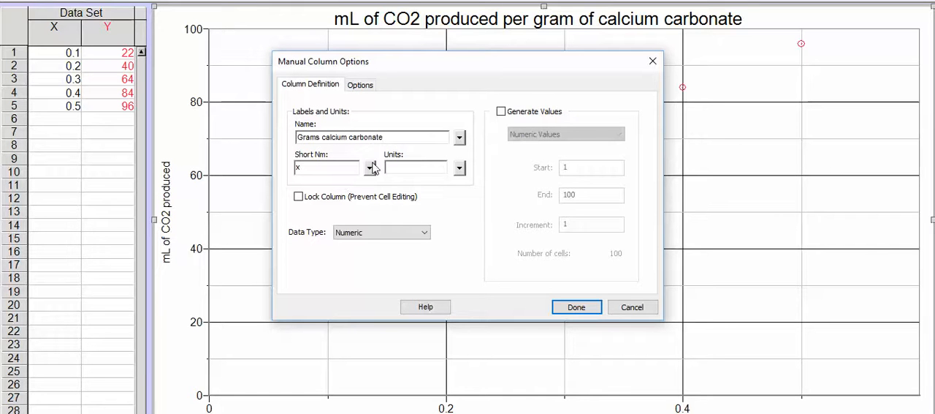
# Set the X column's short name to "g CaCO3" and its units to the degree symbol
pyautogui.click(302, 167)
pyautogui.write('g CaCo')
pyautogui.press('BackSpace')
pyautogui.write('CO')
pyautogui.click(460, 169)
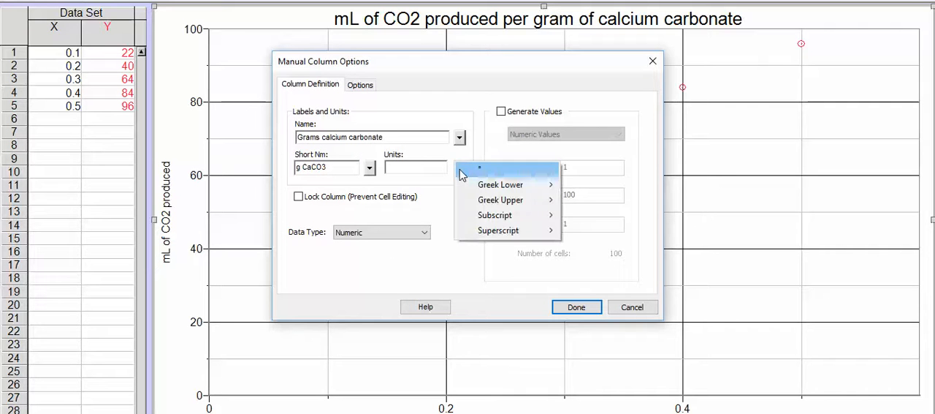
pyautogui.click(460, 170)
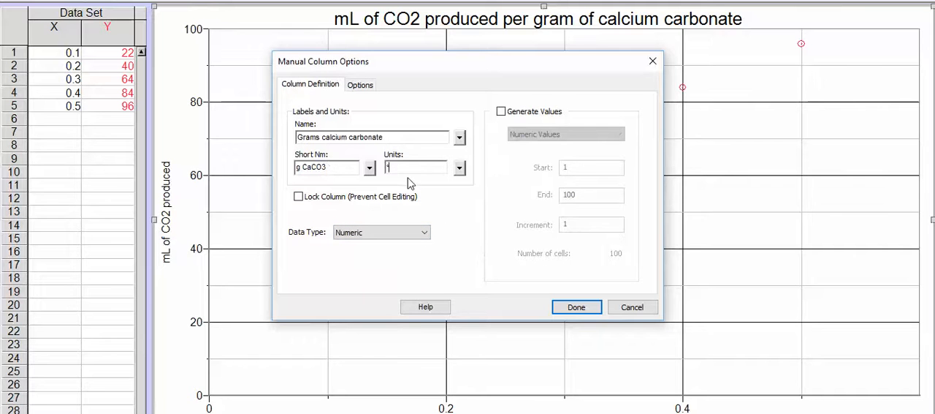
# Set the X column's displayed precision to 2 decimal places
pyautogui.click(361, 85)
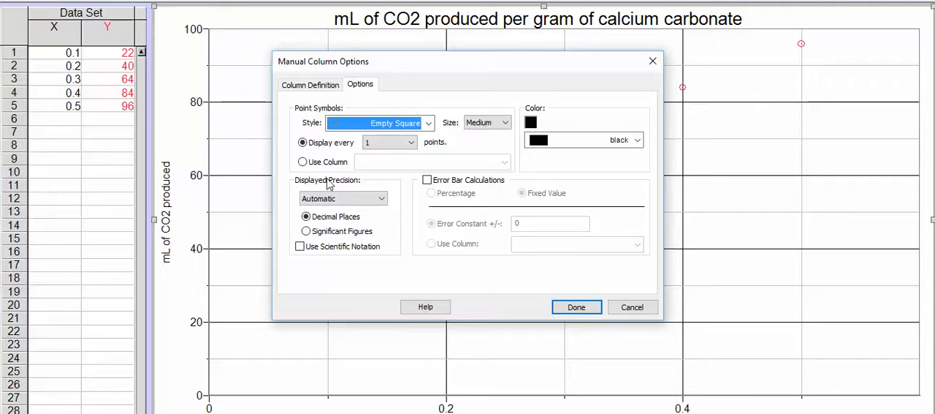
pyautogui.click(307, 216)
pyautogui.click(340, 198)
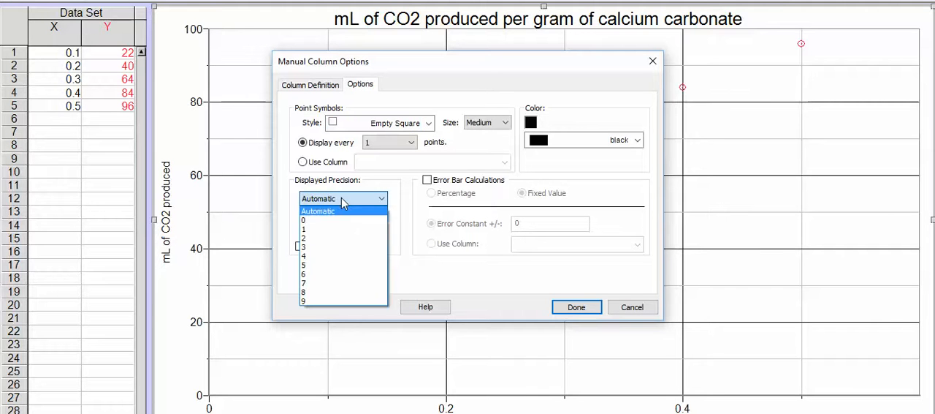
pyautogui.click(339, 239)
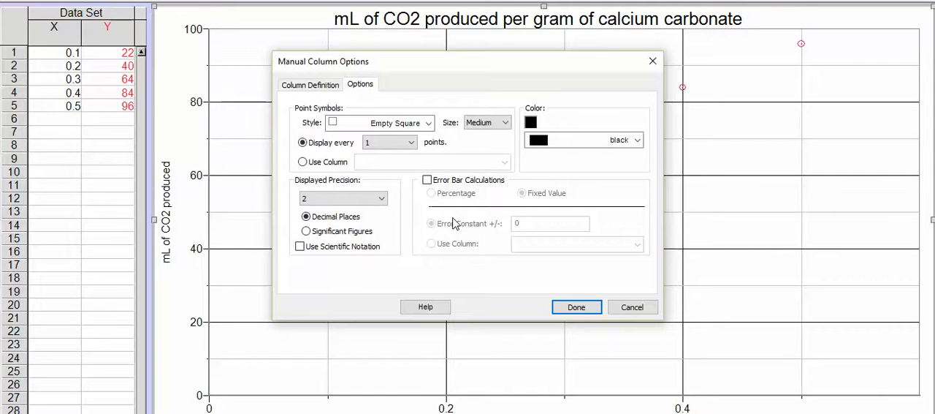
# Change the X column's point symbols to Filled Circle with size Tiny
pyautogui.click(426, 124)
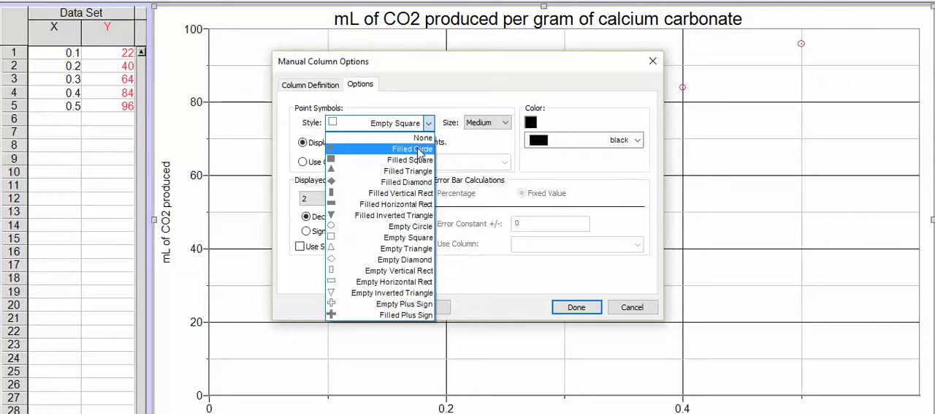
pyautogui.click(420, 149)
pyautogui.click(488, 123)
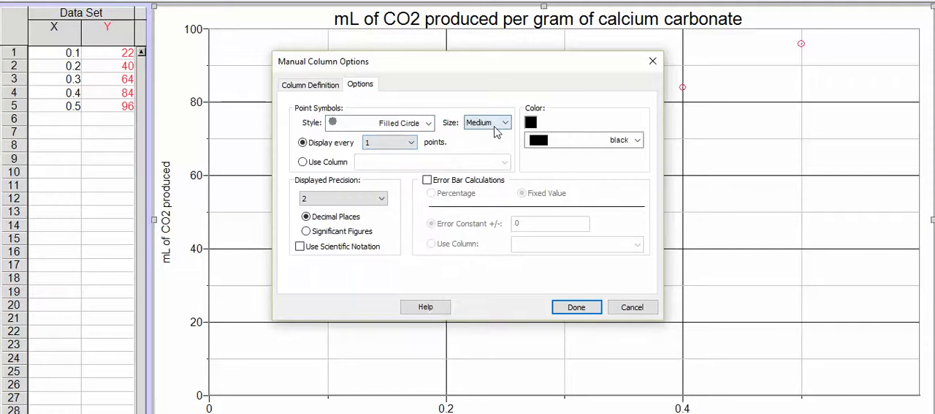
pyautogui.click(492, 171)
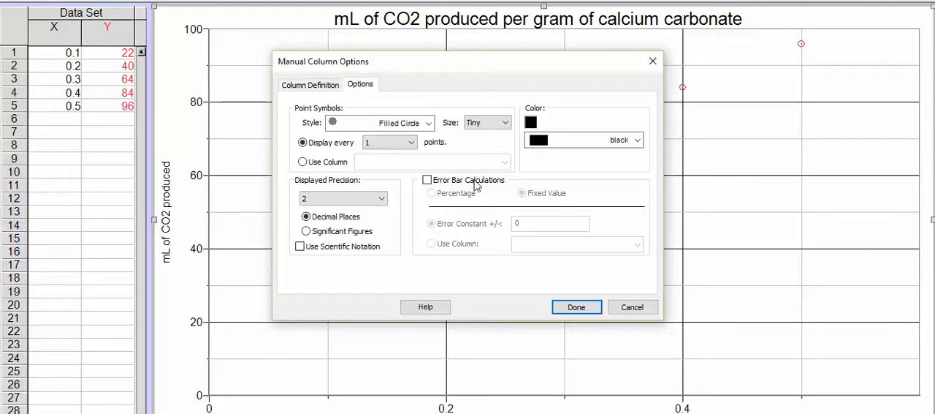
# Enable error bar calculations for the X column with a fixed error constant of 0.01 and apply the column options
pyautogui.click(429, 182)
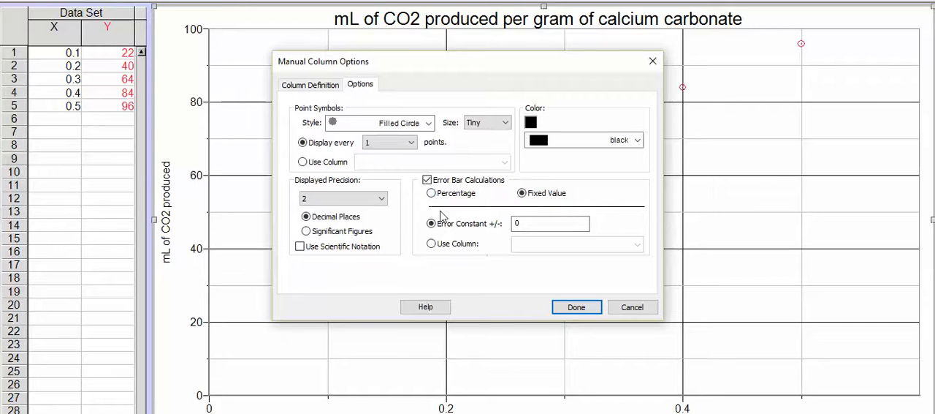
pyautogui.click(534, 226)
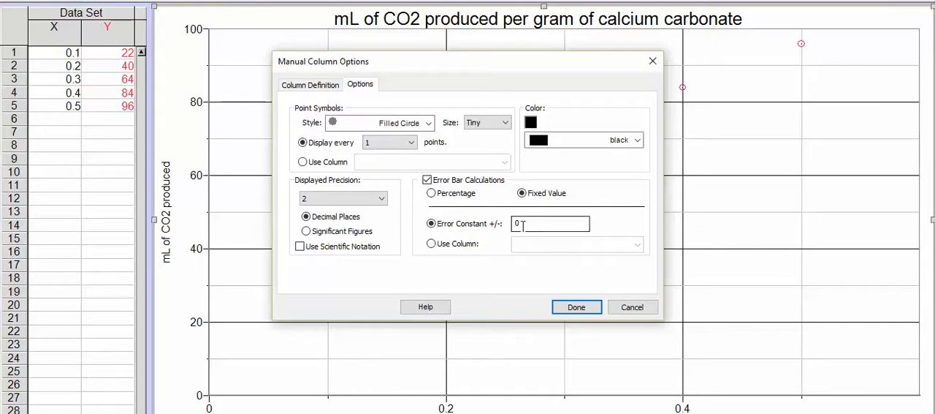
pyautogui.write('.01')
pyautogui.click(574, 307)
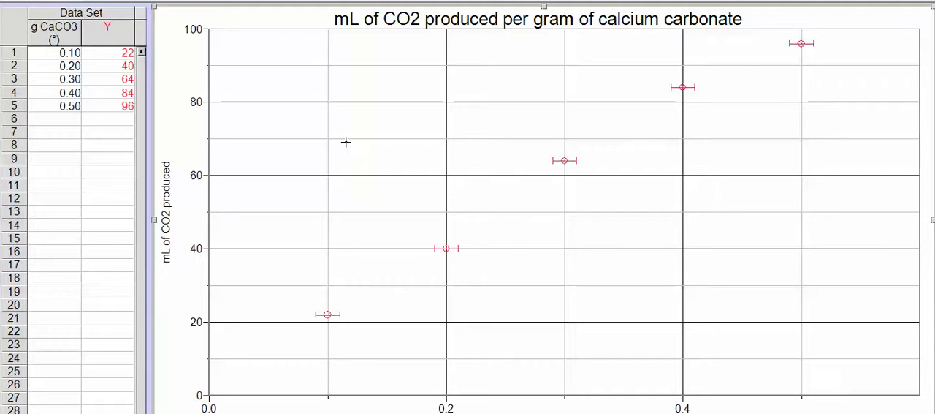
# Review the point symbol styles in the Grams calcium carbonate column options and close the dialog
pyautogui.rightClick(364, 115)
pyautogui.moveTo(435, 139)
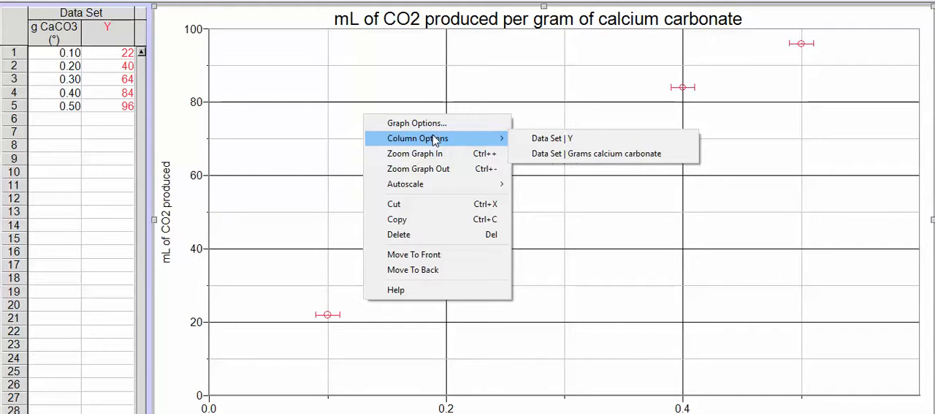
pyautogui.click(548, 154)
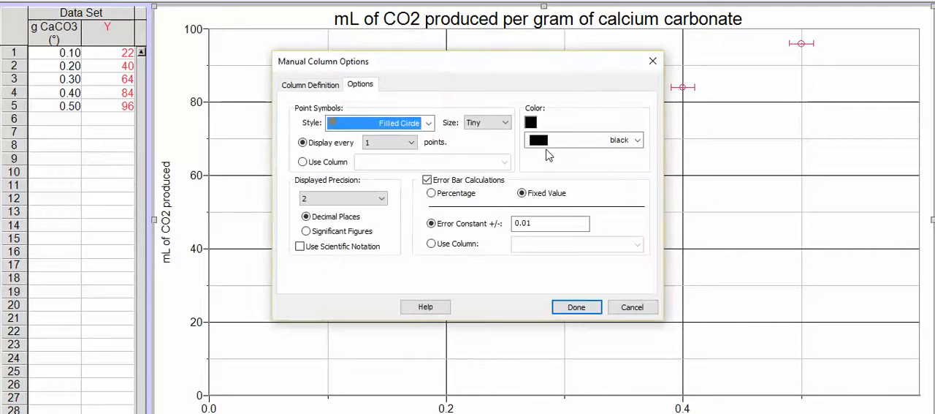
pyautogui.click(374, 125)
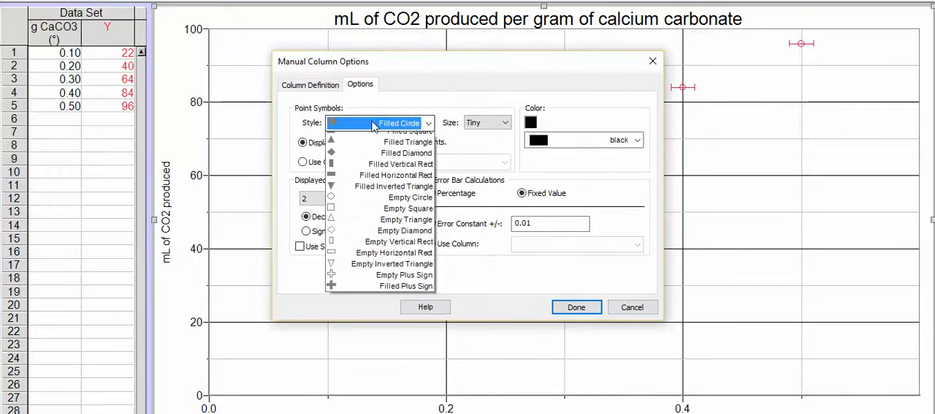
pyautogui.click(373, 124)
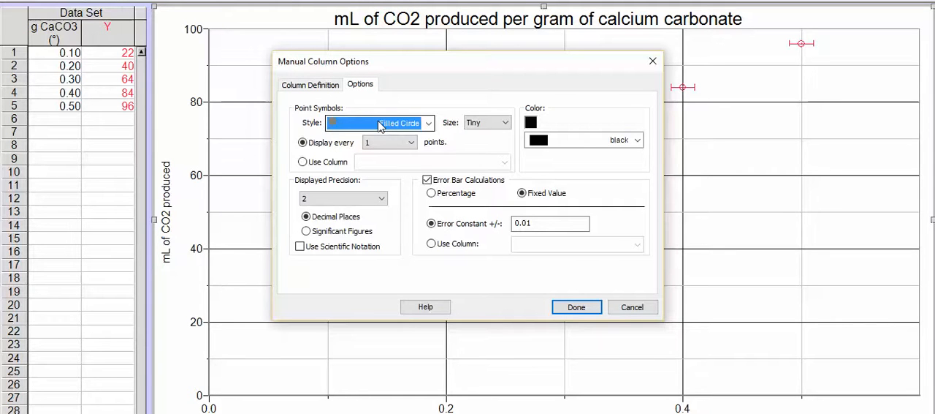
pyautogui.click(577, 308)
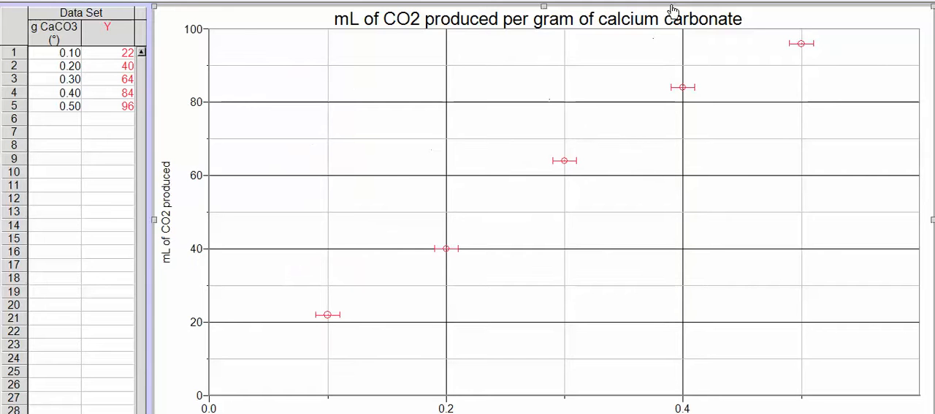
# Change the Y column's point symbols to Filled Circle with size Tiny and colour black
pyautogui.rightClick(286, 166)
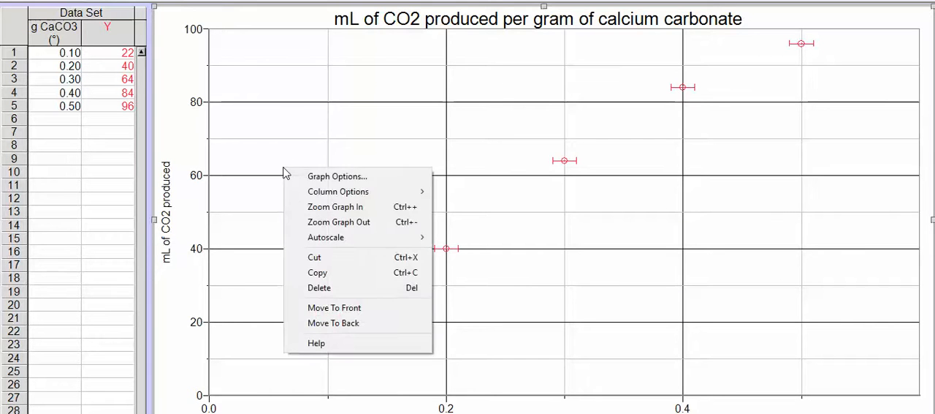
pyautogui.moveTo(376, 200)
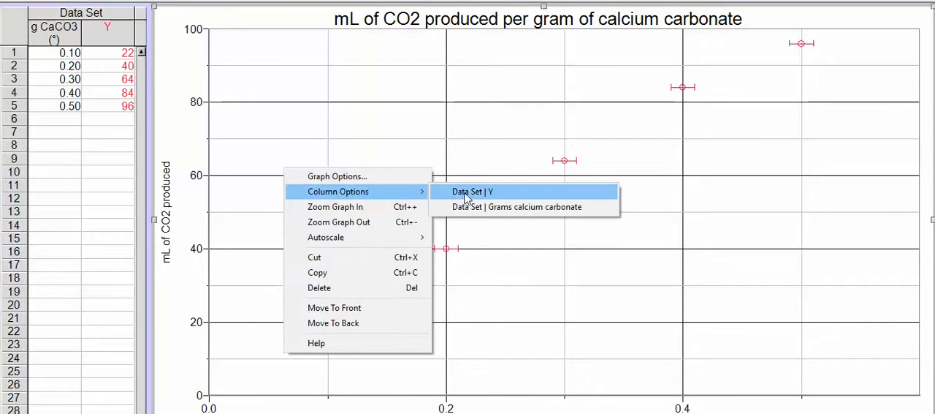
pyautogui.click(489, 193)
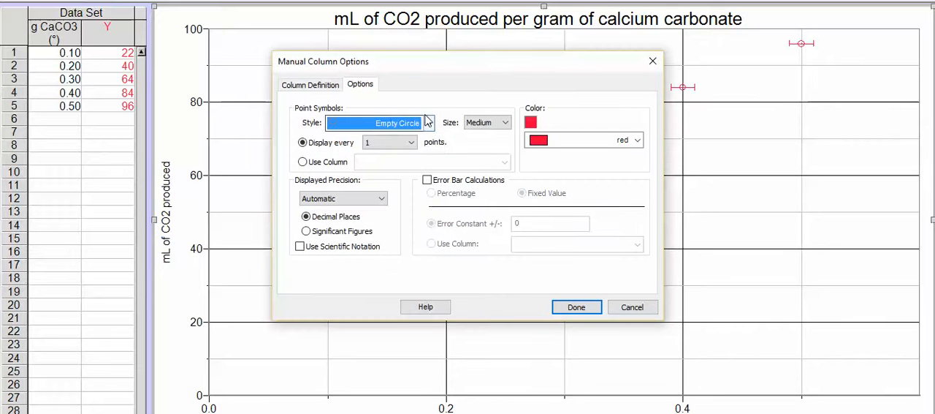
pyautogui.click(428, 122)
pyautogui.click(424, 149)
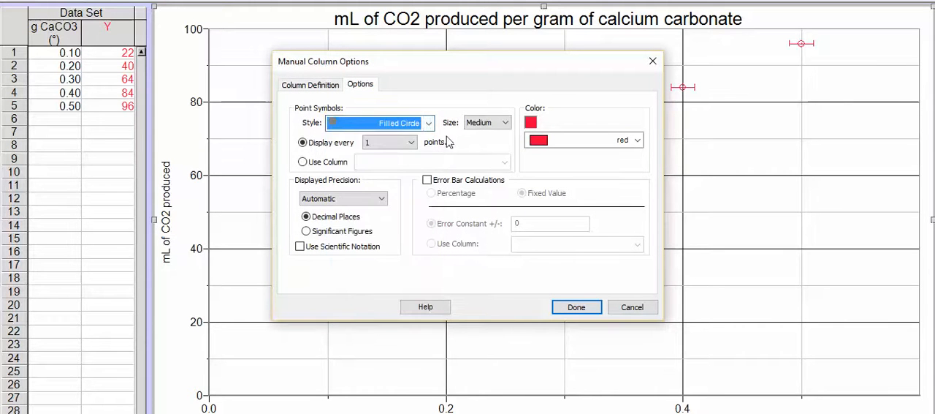
pyautogui.click(491, 123)
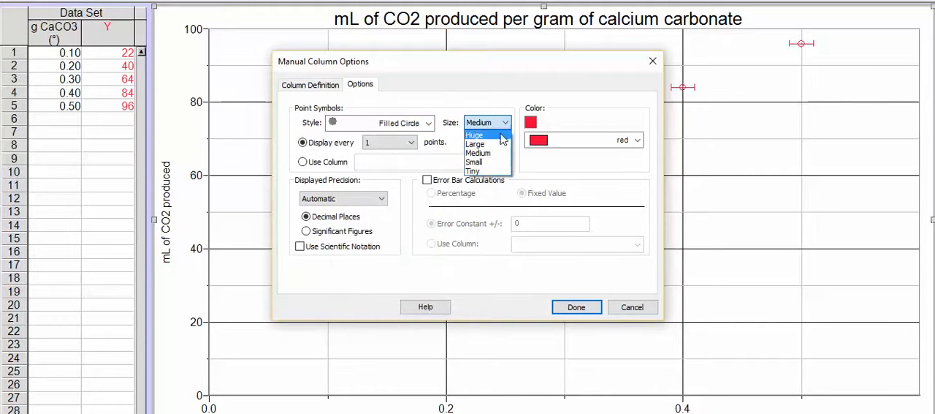
pyautogui.click(484, 171)
pyautogui.click(605, 139)
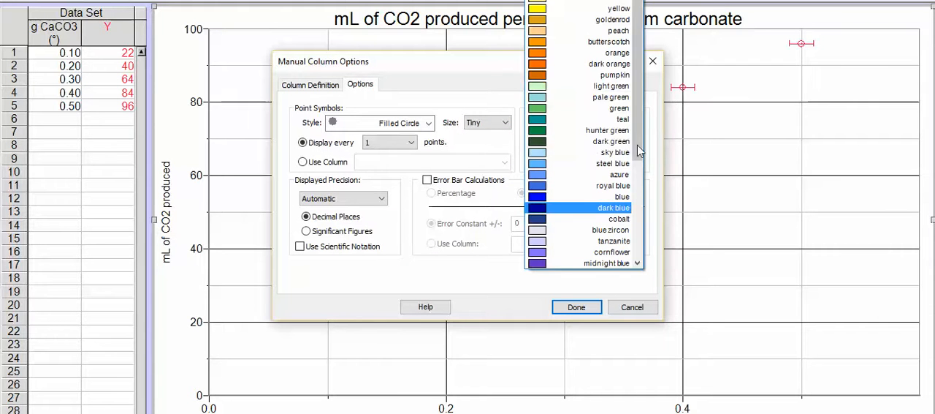
pyautogui.moveTo(639, 145); pyautogui.dragTo(648, 228)
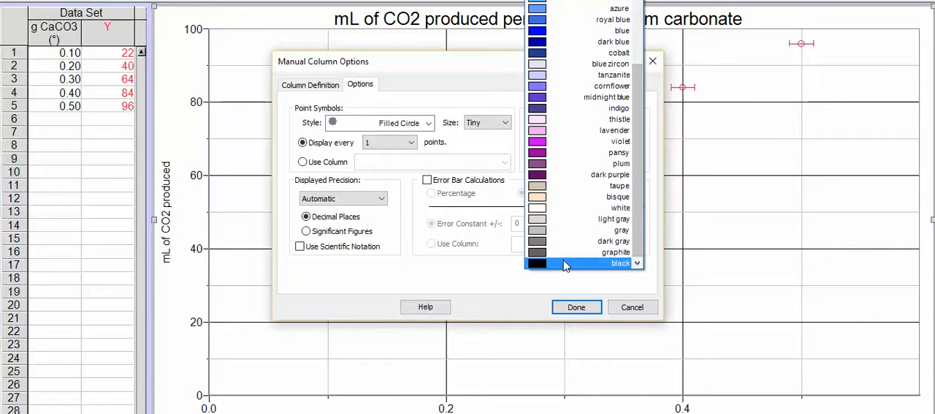
pyautogui.click(563, 321)
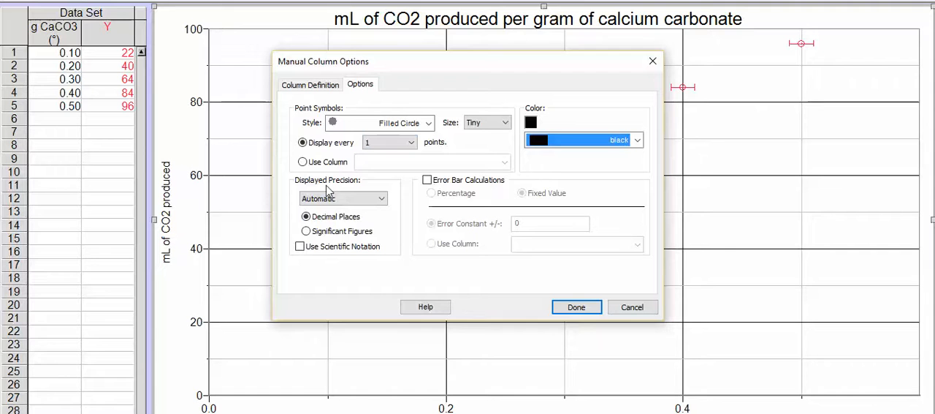
# Set the Y column's displayed precision to 0 decimal places, enable fixed-value error bars with a constant of 2, and apply the options
pyautogui.click(365, 204)
pyautogui.click(361, 219)
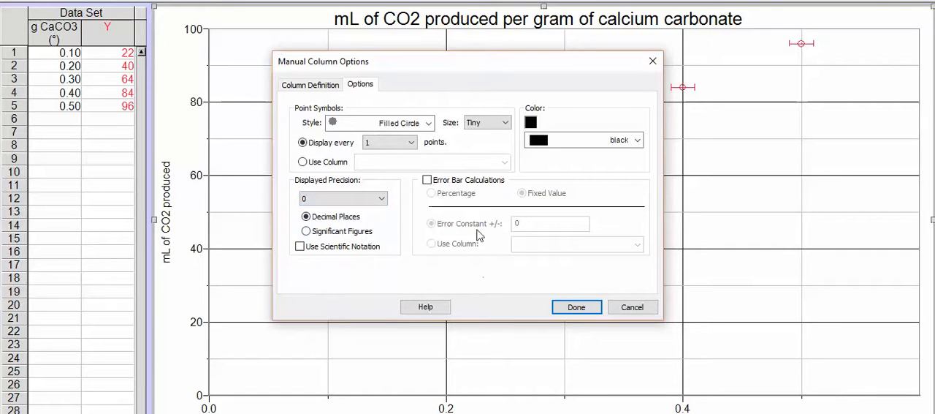
pyautogui.click(428, 181)
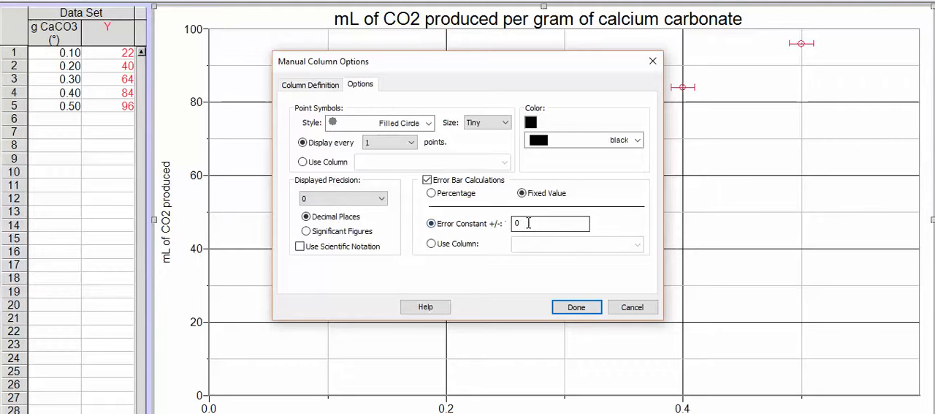
pyautogui.moveTo(529, 223); pyautogui.dragTo(504, 224)
pyautogui.click(576, 307)
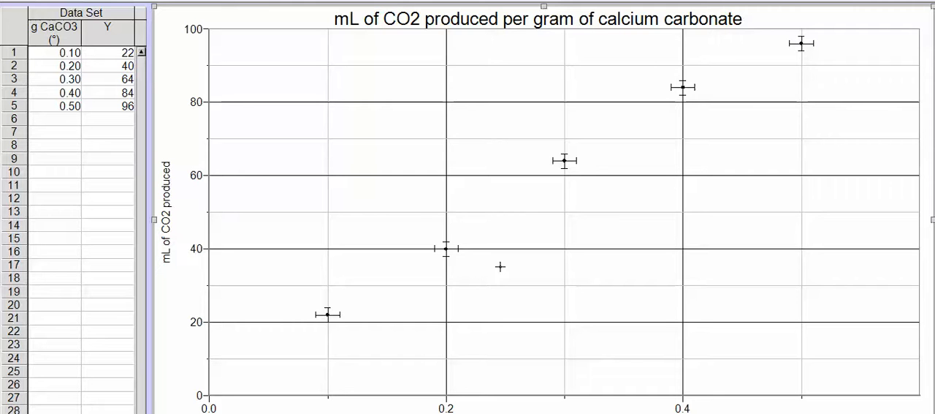
# Move all five data rows down one row in the table by cutting them and pasting from row 2
pyautogui.moveTo(47, 53); pyautogui.dragTo(106, 107)
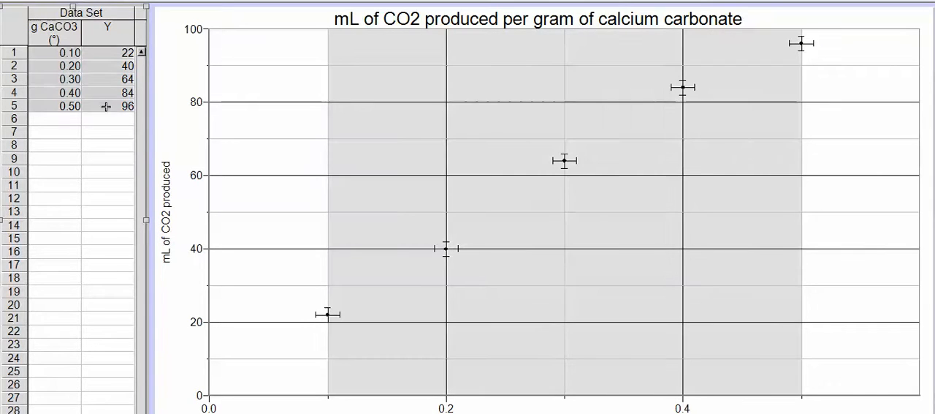
pyautogui.rightClick(108, 116)
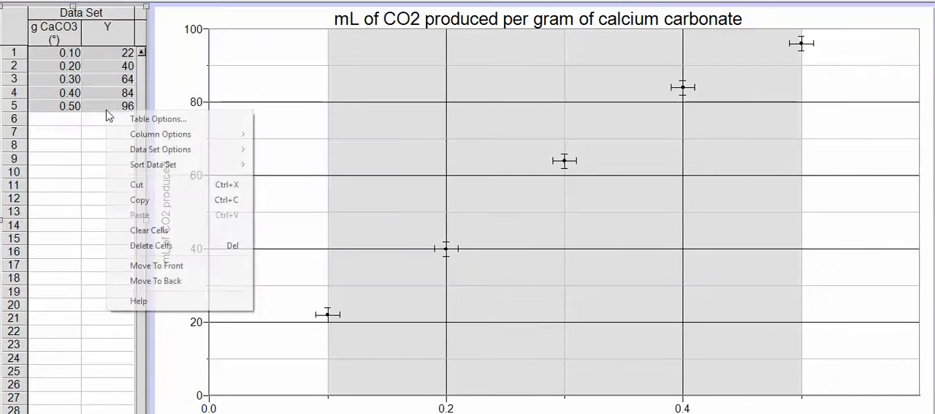
pyautogui.click(136, 185)
pyautogui.click(59, 69)
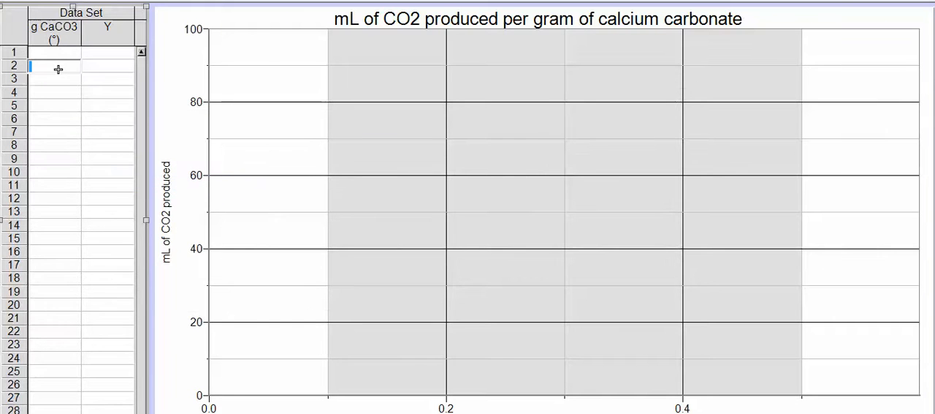
pyautogui.hotkey('ctrl', 'v')
pyautogui.click(83, 224)
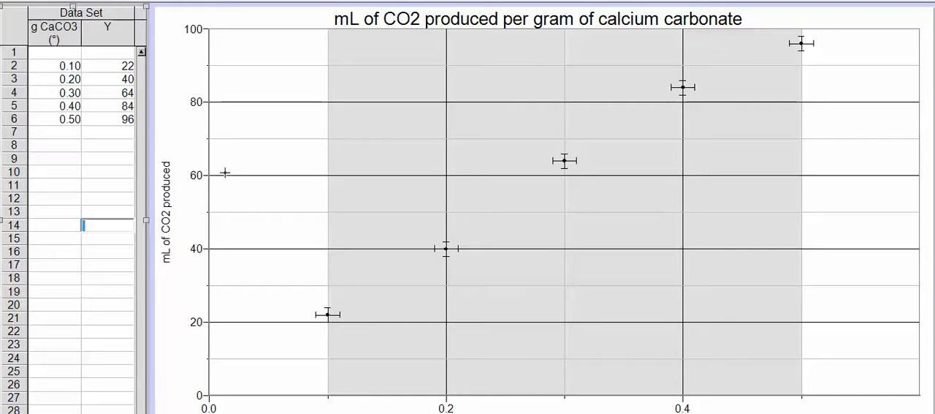
# Enter an origin data point in row 1 with 0 for g CaCO3 and 0 for Y
pyautogui.click(56, 54)
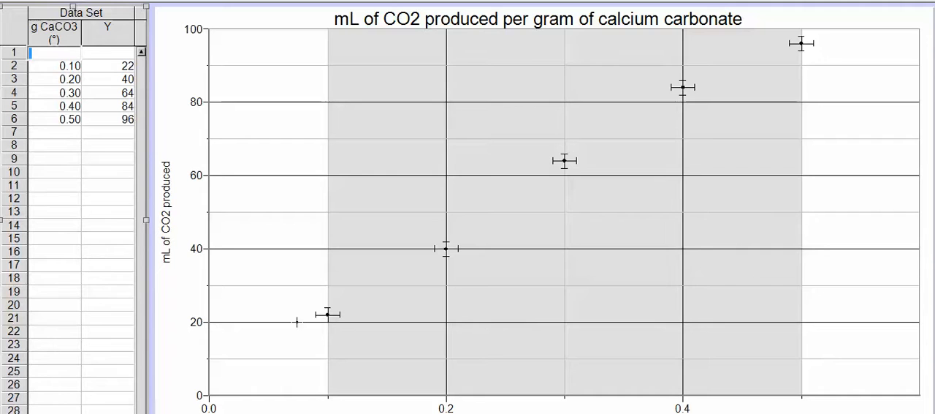
pyautogui.write('c')
pyautogui.press('Tab')
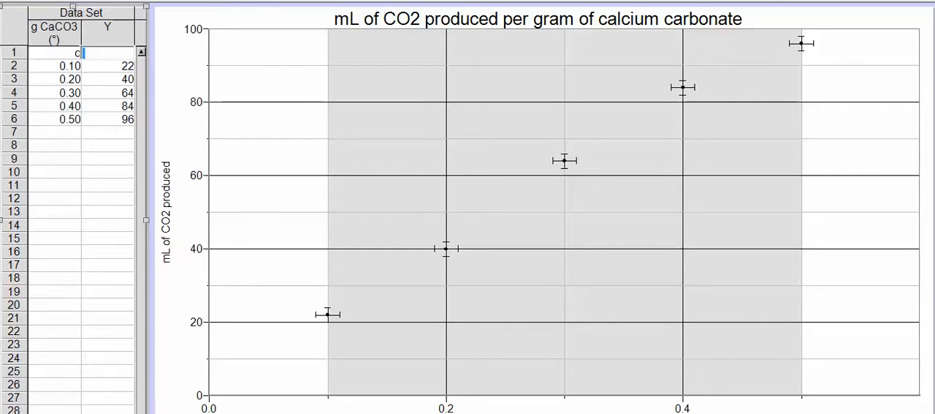
pyautogui.click(45, 54)
pyautogui.write('0')
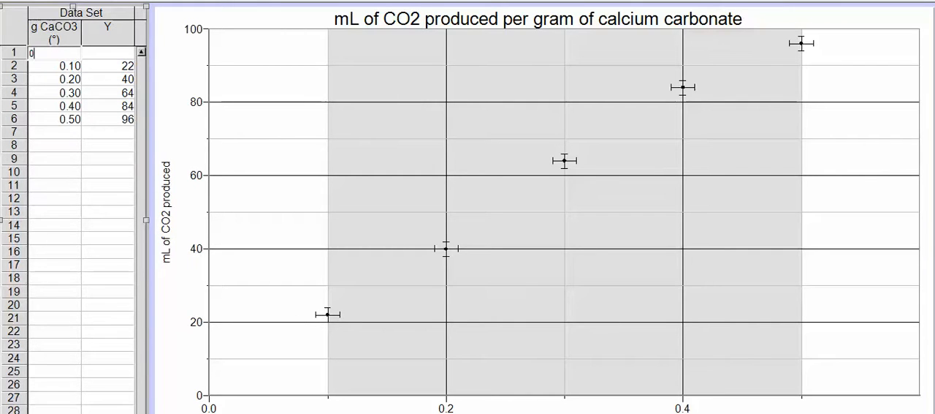
pyautogui.press('Tab')
pyautogui.write('0')
pyautogui.press('Return')
pyautogui.press('Return')
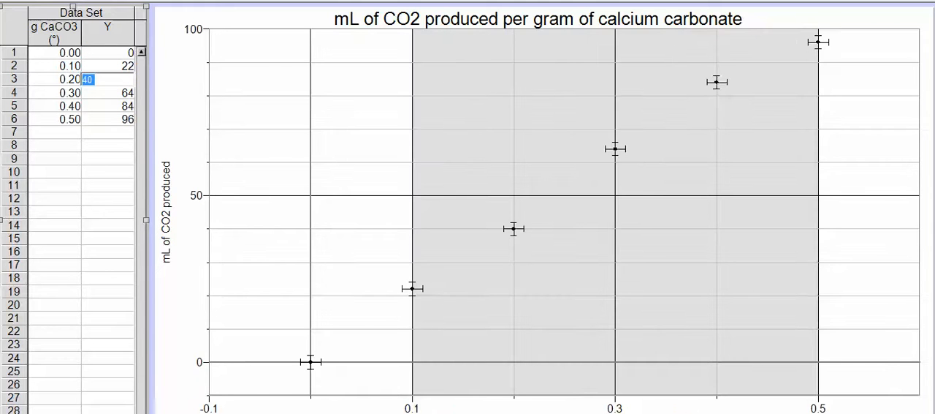
# Add a linear fit to the data plotted on the graph
pyautogui.click(358, 152)
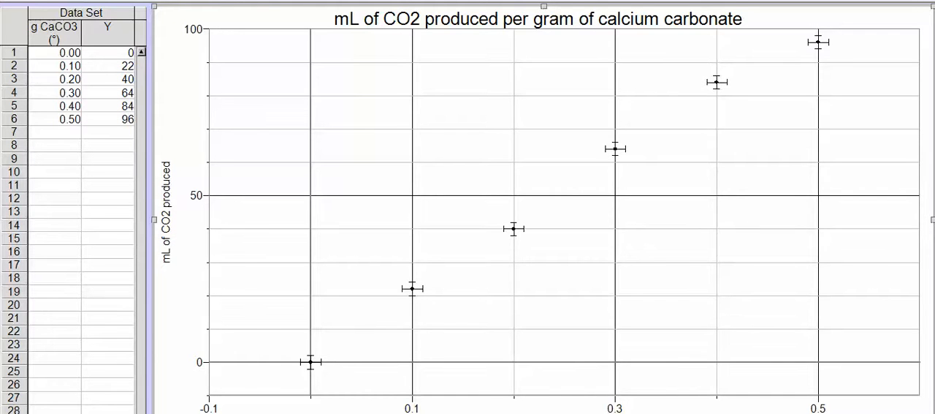
pyautogui.click(391, 0)
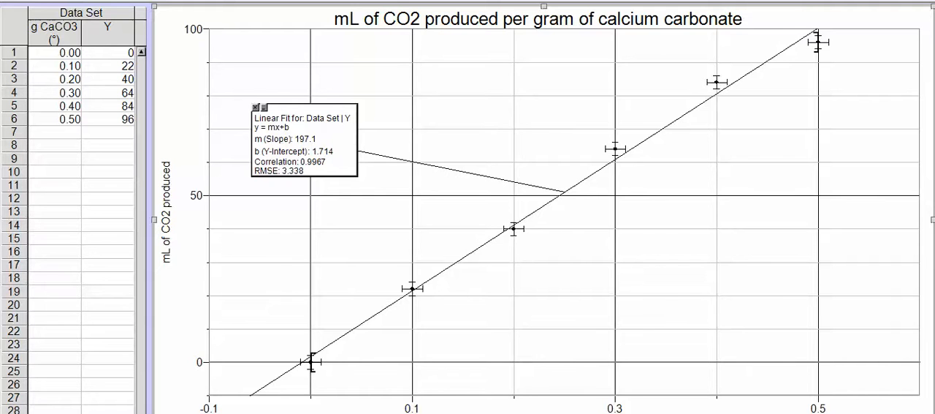
# Open Curve Fit for the graph's data and try the Linear equation mx+b
pyautogui.hotkey('ctrl', 'u')
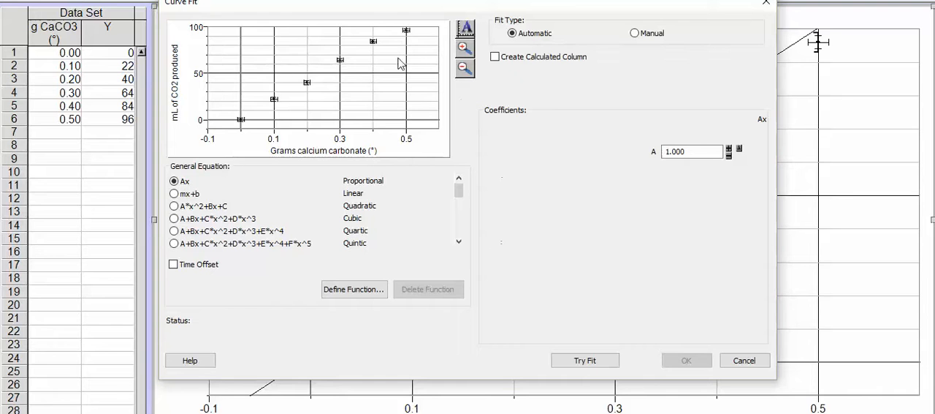
pyautogui.click(174, 194)
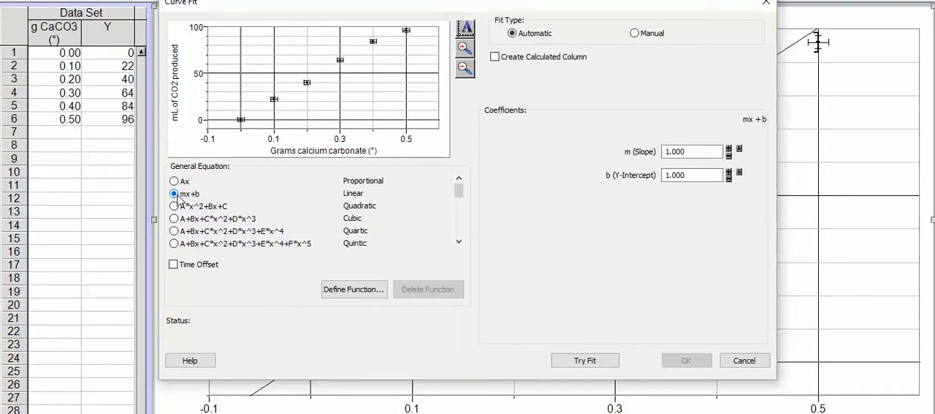
pyautogui.click(579, 362)
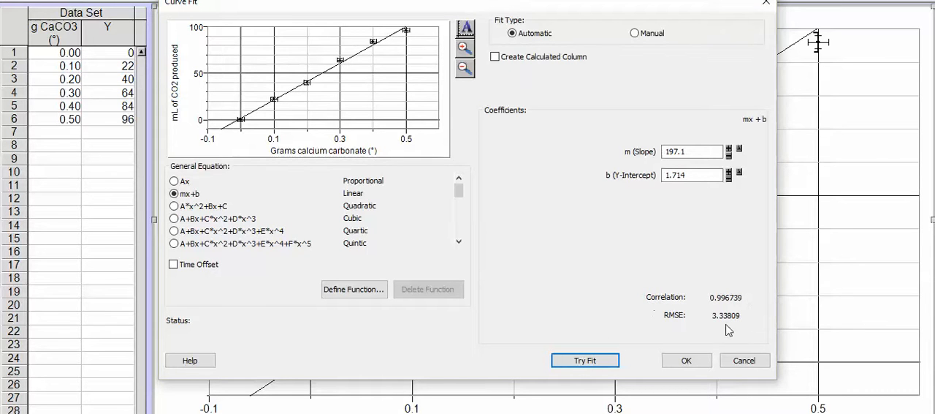
# Select the Quadratic equation in Curve Fit, and try the Cubic and Power fits on the data
pyautogui.click(182, 209)
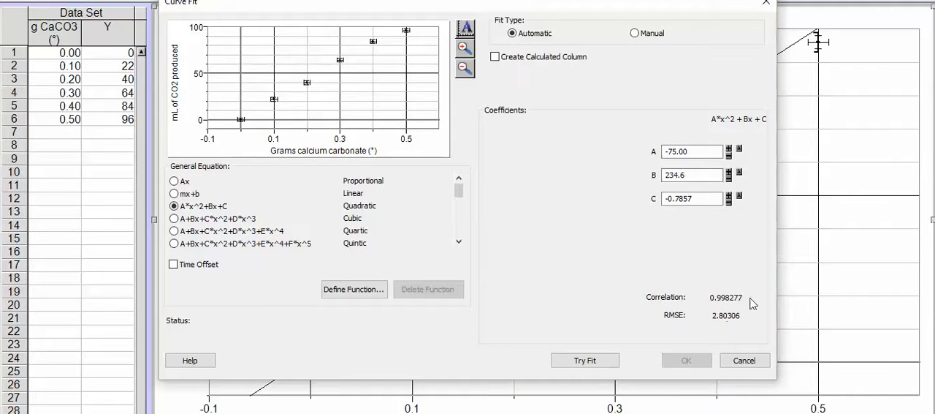
pyautogui.click(174, 219)
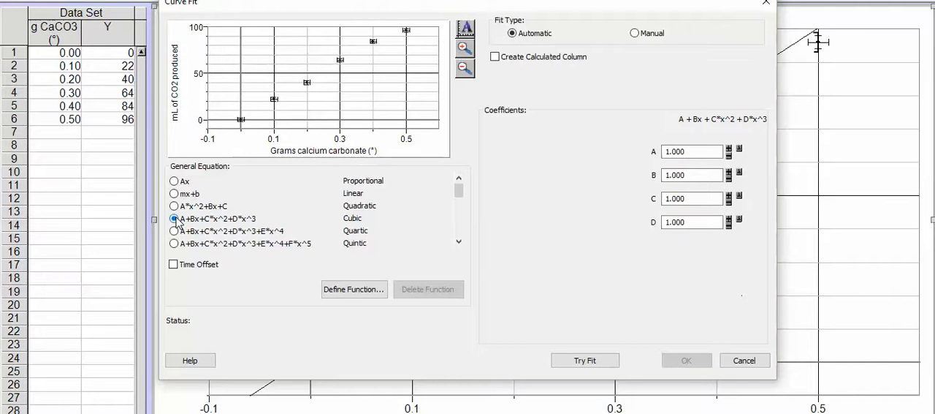
pyautogui.click(587, 358)
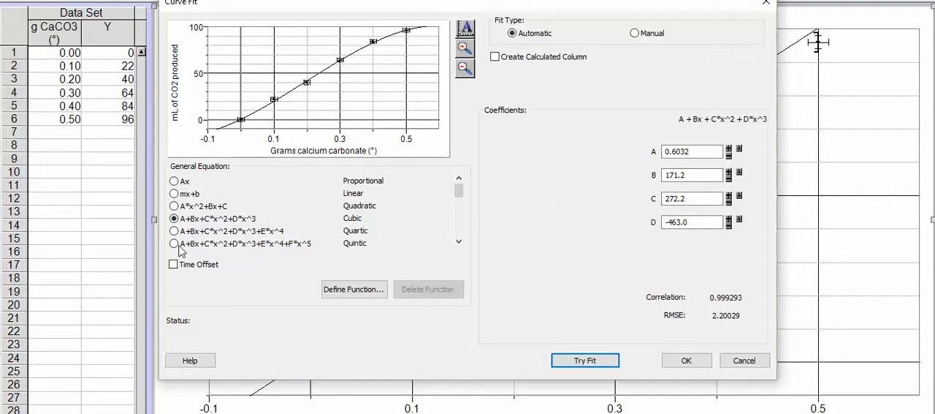
pyautogui.moveTo(459, 195); pyautogui.dragTo(462, 199)
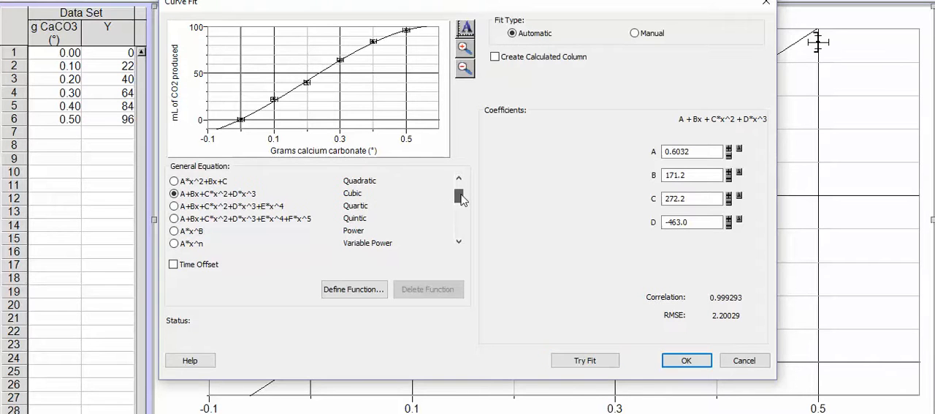
pyautogui.click(179, 232)
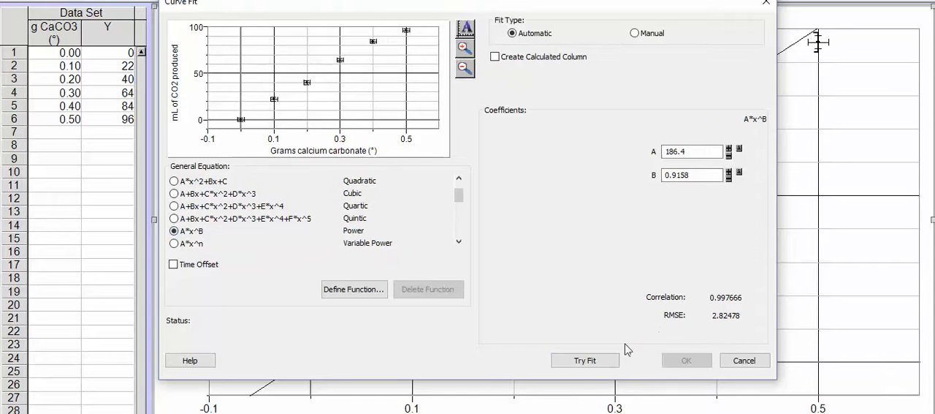
pyautogui.click(578, 359)
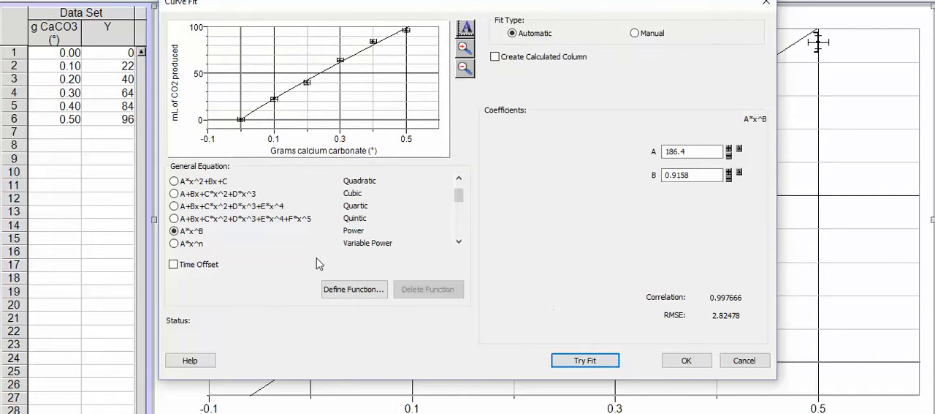
# Try the Nth Inverse equation A/x^n+B as a curve fit for the data
pyautogui.click(460, 199)
pyautogui.moveTo(461, 198); pyautogui.dragTo(460, 207)
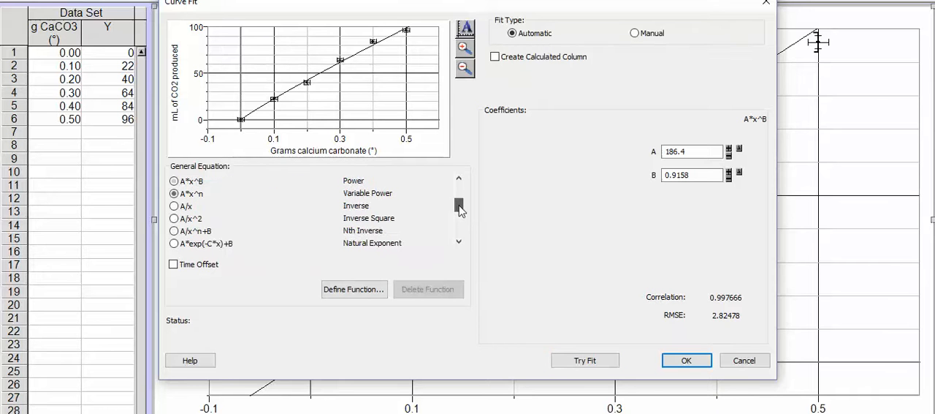
pyautogui.click(211, 230)
pyautogui.click(585, 360)
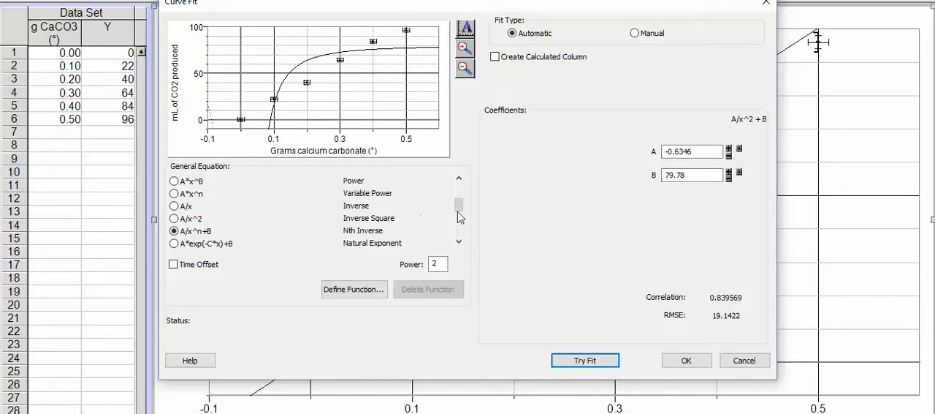
# Switch the curve fit back to the Linear equation mx+b, try it and apply it to the graph
pyautogui.moveTo(458, 211); pyautogui.dragTo(363, 193)
pyautogui.click(175, 193)
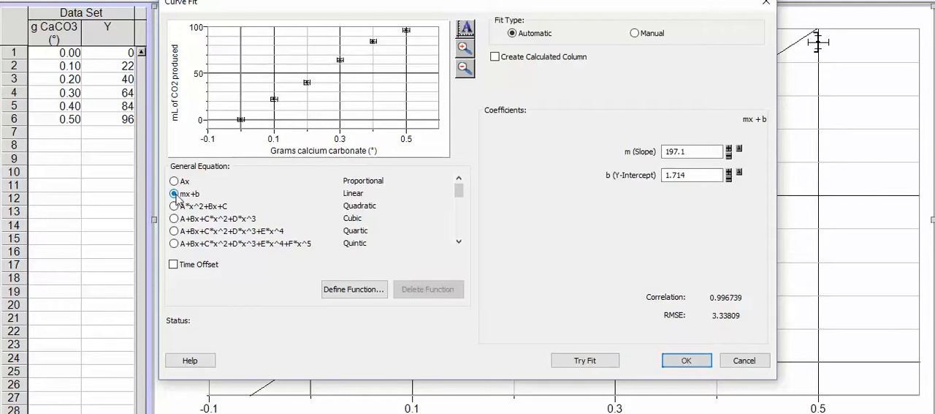
pyautogui.click(584, 360)
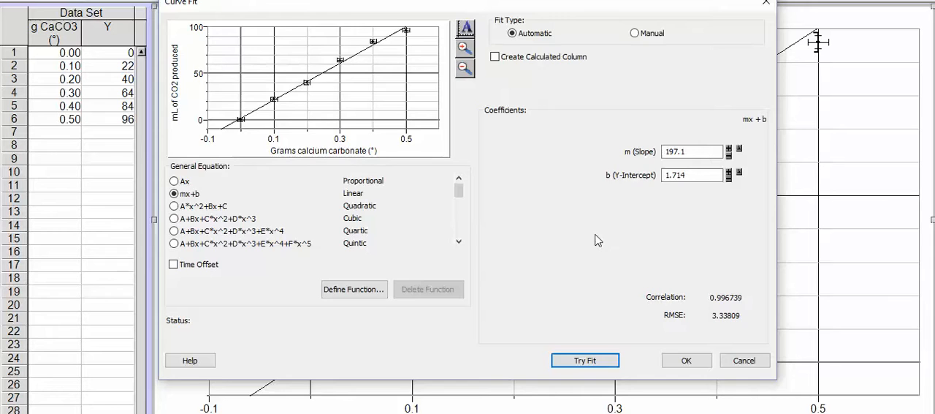
pyautogui.click(687, 360)
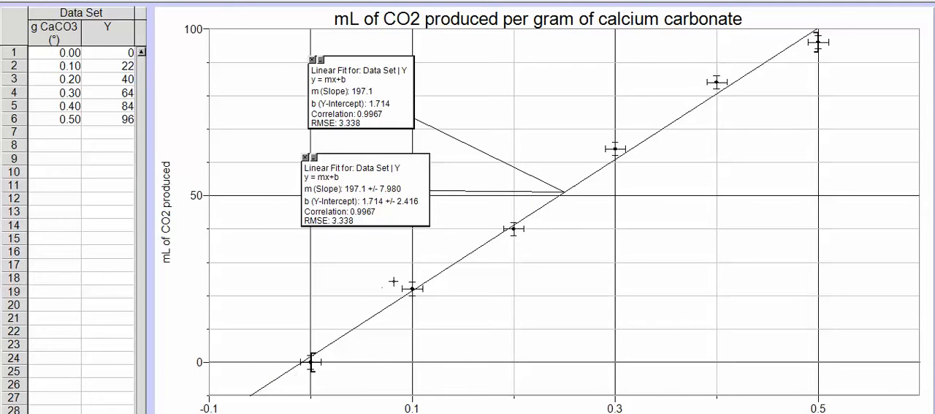
# Remove the linear fit whose results box lists uncertainties, and move the remaining results box below and to the right of the fit line
pyautogui.click(305, 157)
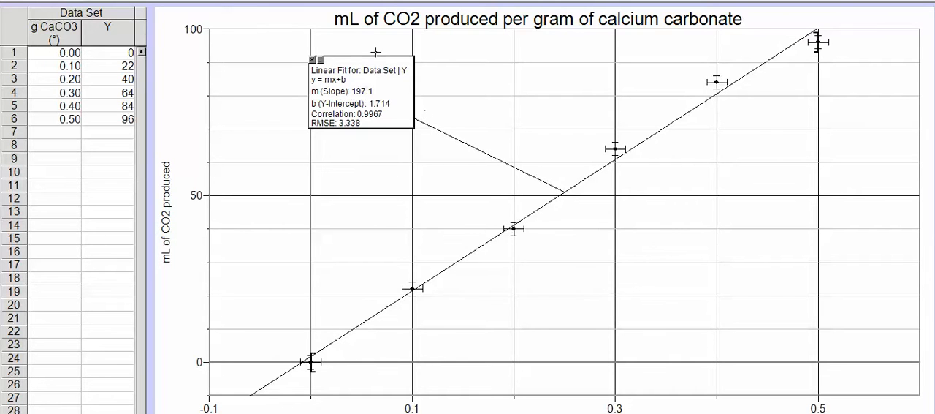
pyautogui.moveTo(377, 64)
pyautogui.mouseDown()
pyautogui.moveTo(643, 125)
pyautogui.moveTo(782, 236)
pyautogui.moveTo(549, 100)
pyautogui.moveTo(807, 245)
pyautogui.moveTo(804, 154)
pyautogui.mouseUp()
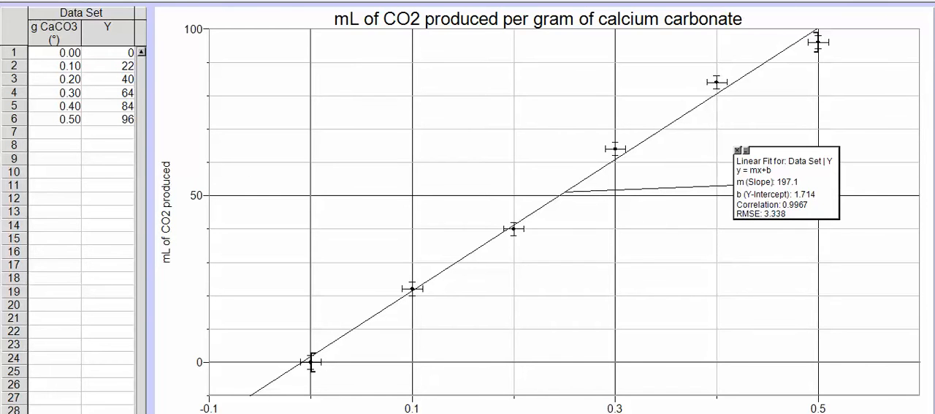
# Examine the graph's data points, interpolate values along the linear fit line, and close the read-out box
pyautogui.click(135, 0)
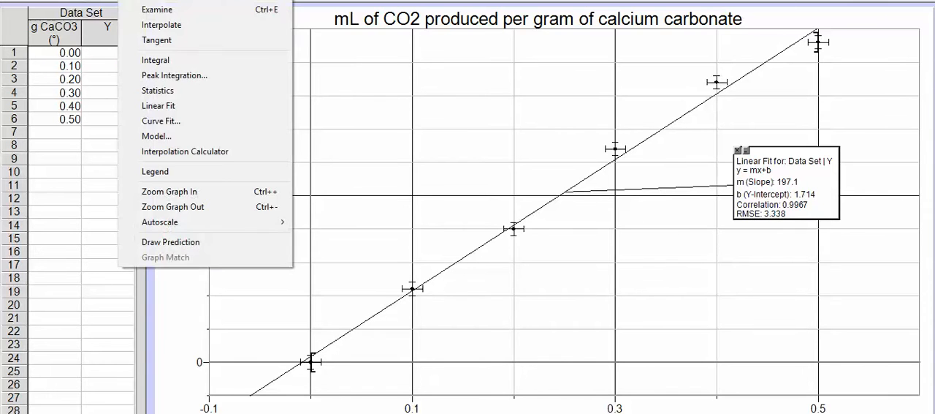
pyautogui.click(157, 9)
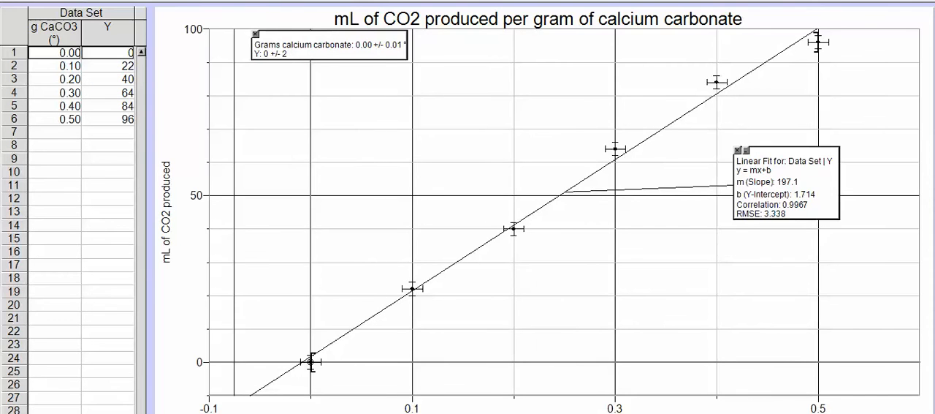
pyautogui.click(135, 1)
pyautogui.click(163, 26)
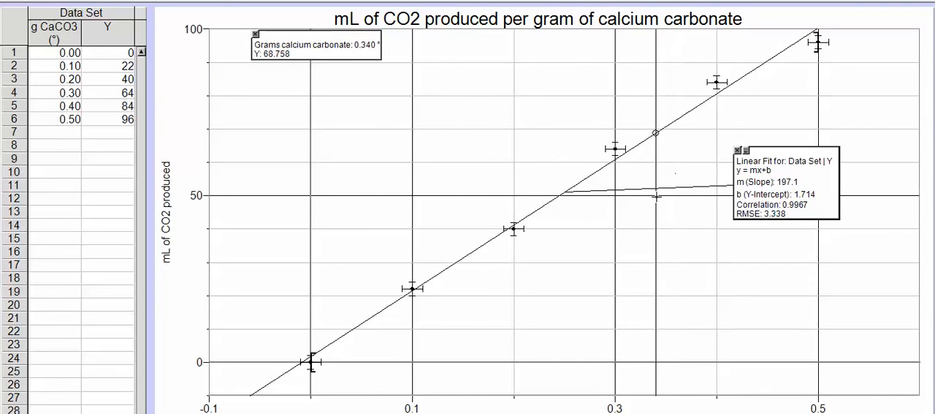
pyautogui.click(256, 34)
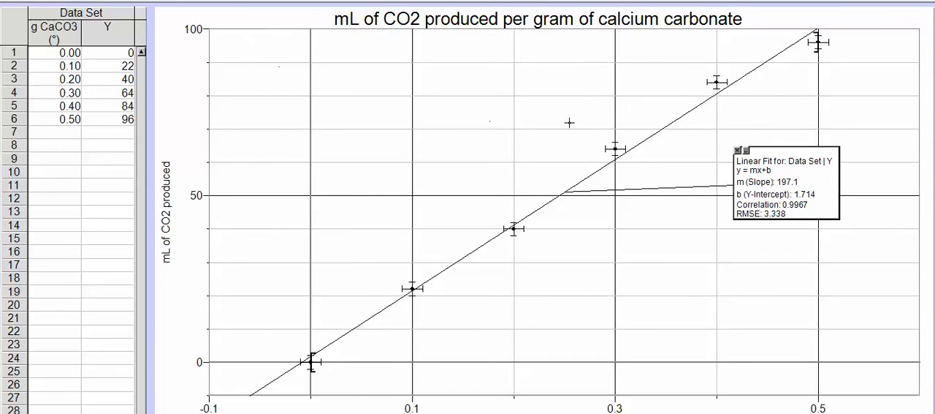
# Copy the finished graph with its linear fit to the clipboard
pyautogui.rightClick(363, 77)
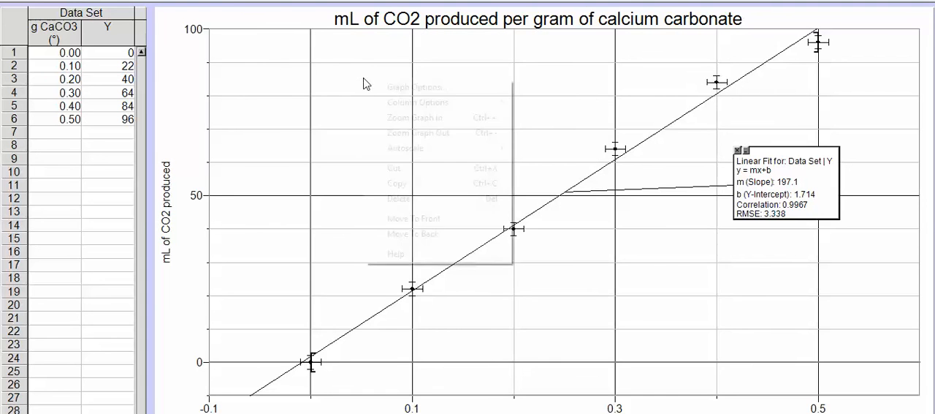
pyautogui.click(414, 183)
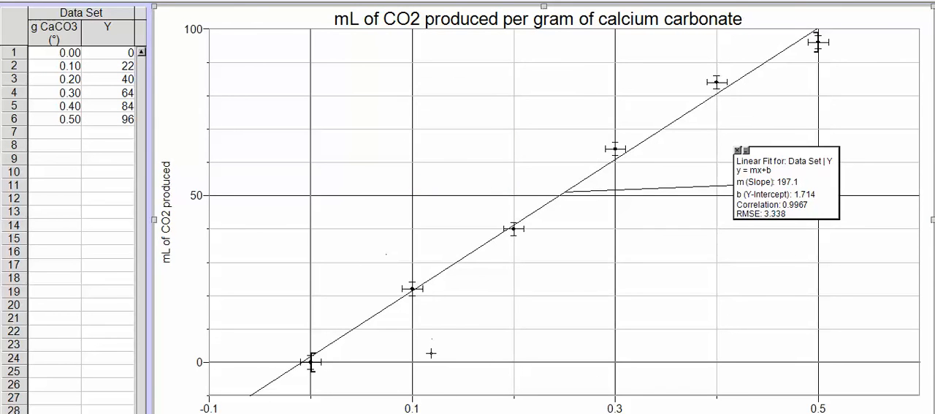